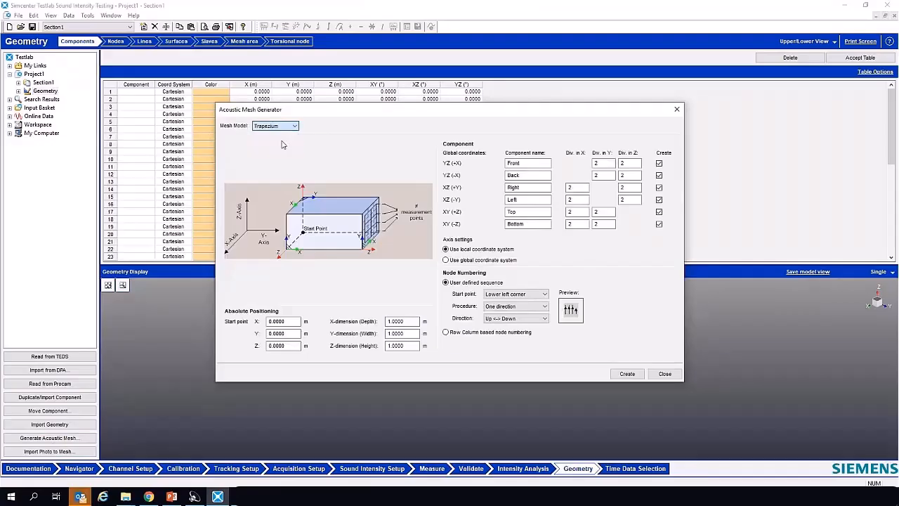
Generate a rectangular acoustic mesh with the Front, Back, Right, Left and Top components, leaving out Bottom.
{"action": "left_click", "coordinate": [279, 125]}
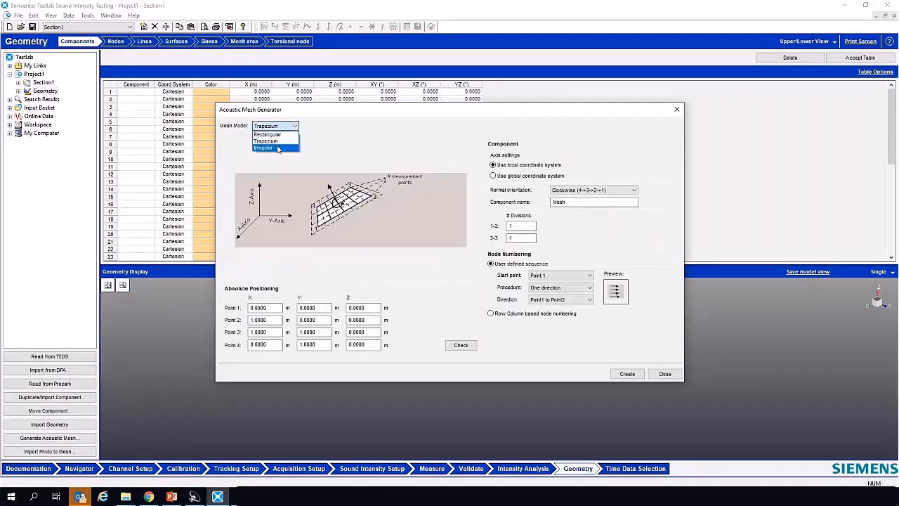
{"action": "left_click", "coordinate": [279, 148]}
{"action": "left_click", "coordinate": [275, 125]}
{"action": "left_click", "coordinate": [278, 134]}
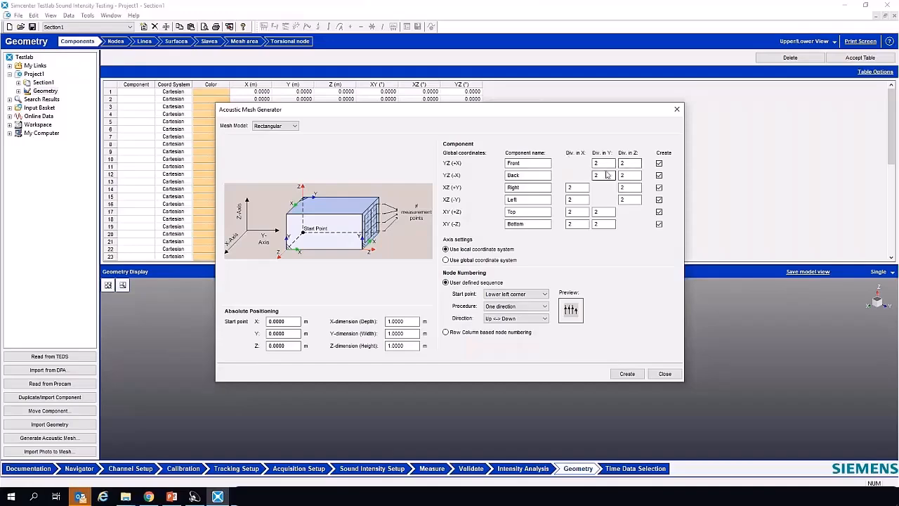
{"action": "left_click", "coordinate": [659, 224]}
{"action": "left_click", "coordinate": [627, 374]}
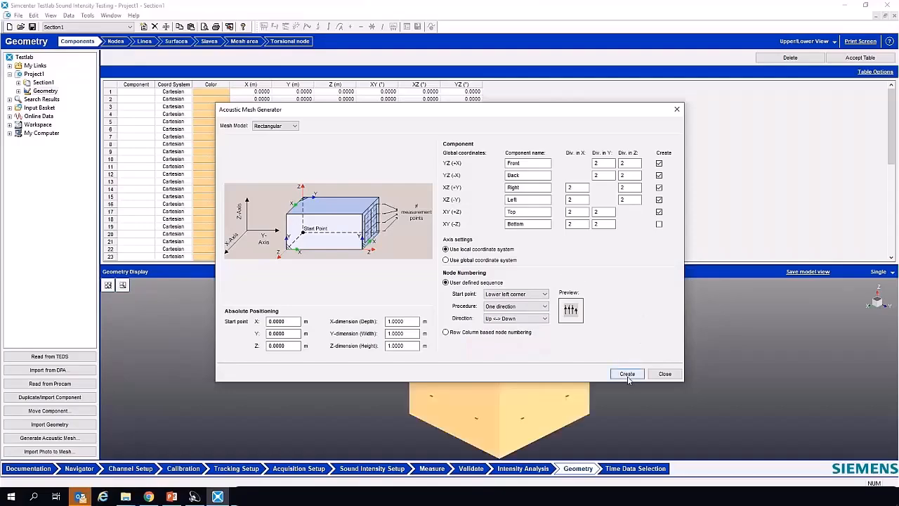
{"action": "left_click", "coordinate": [665, 375]}
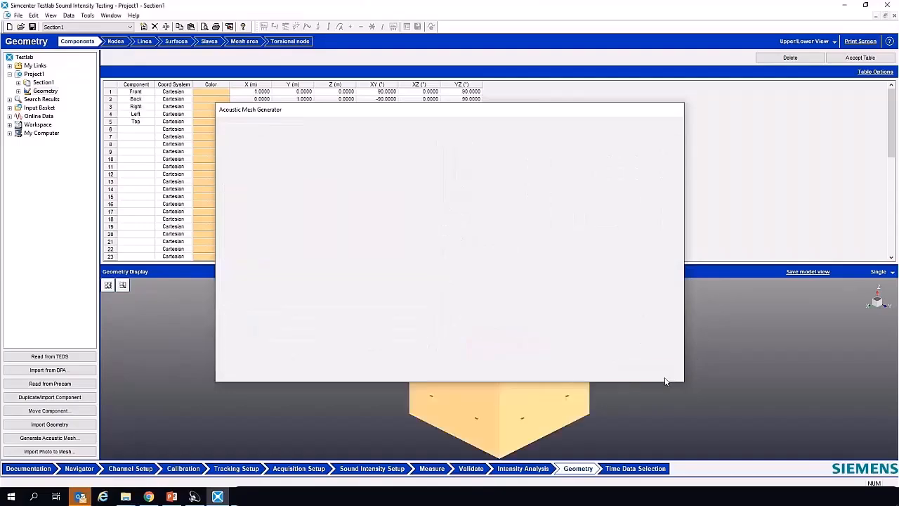
{"action": "left_click_drag", "start_coordinate": [534, 400], "coordinate": [486, 388]}
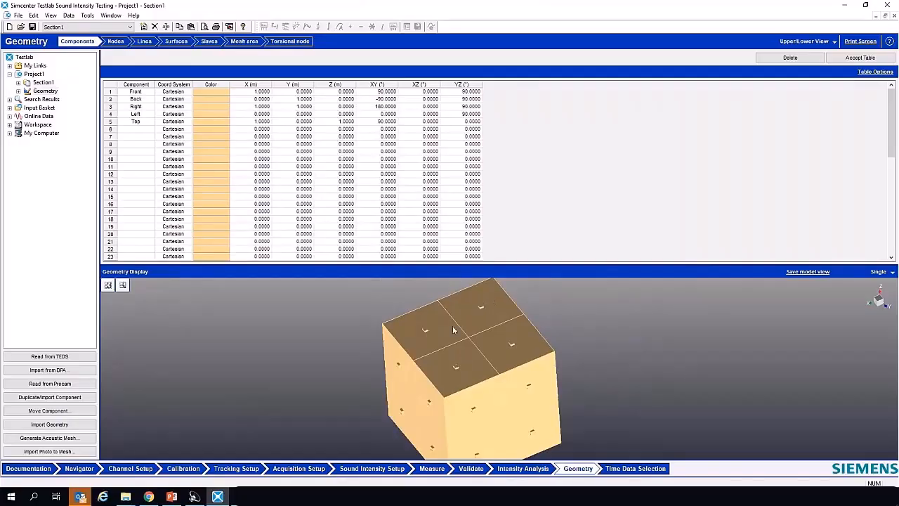
{"action": "left_click_drag", "start_coordinate": [480, 387], "coordinate": [490, 356]}
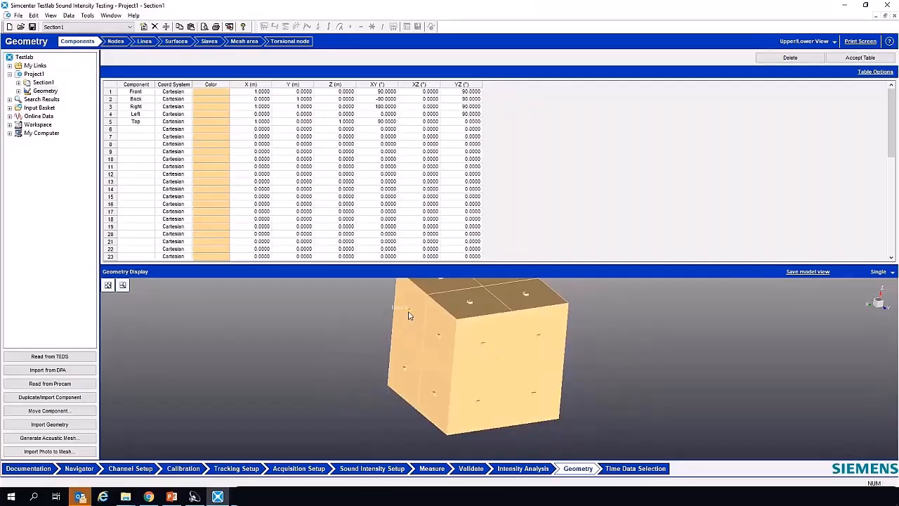
{"action": "left_click_drag", "start_coordinate": [568, 322], "coordinate": [597, 369]}
Import the photo motor-top-cropped.JPG onto the Top mesh component.
{"action": "left_click", "coordinate": [77, 451]}
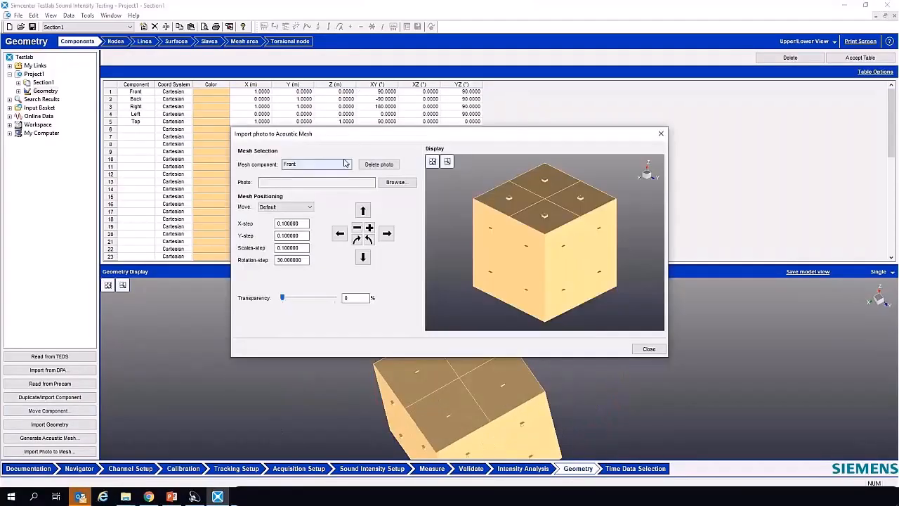
{"action": "left_click", "coordinate": [316, 164]}
{"action": "left_click", "coordinate": [305, 201]}
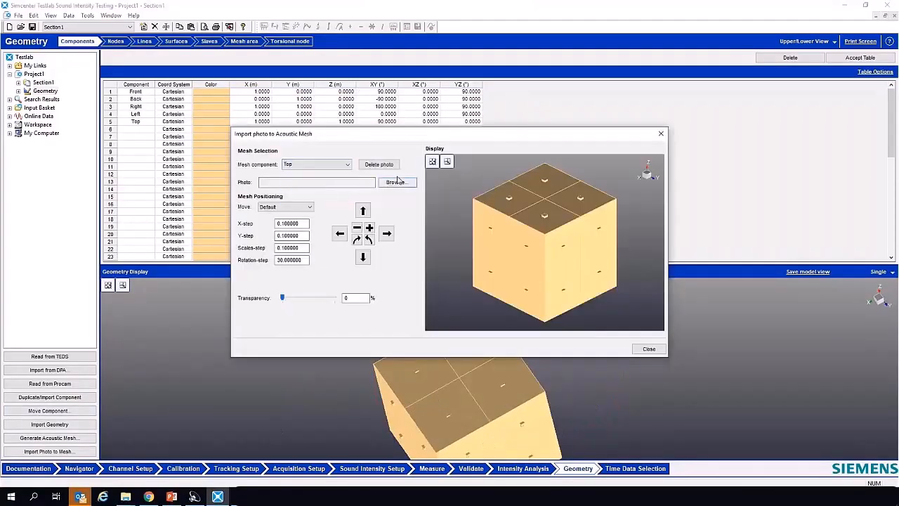
{"action": "left_click", "coordinate": [397, 182]}
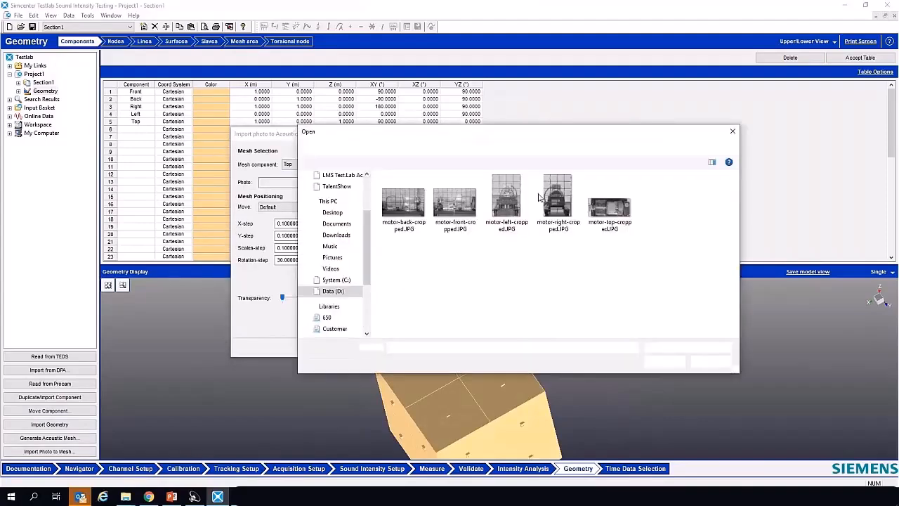
{"action": "left_click", "coordinate": [610, 204]}
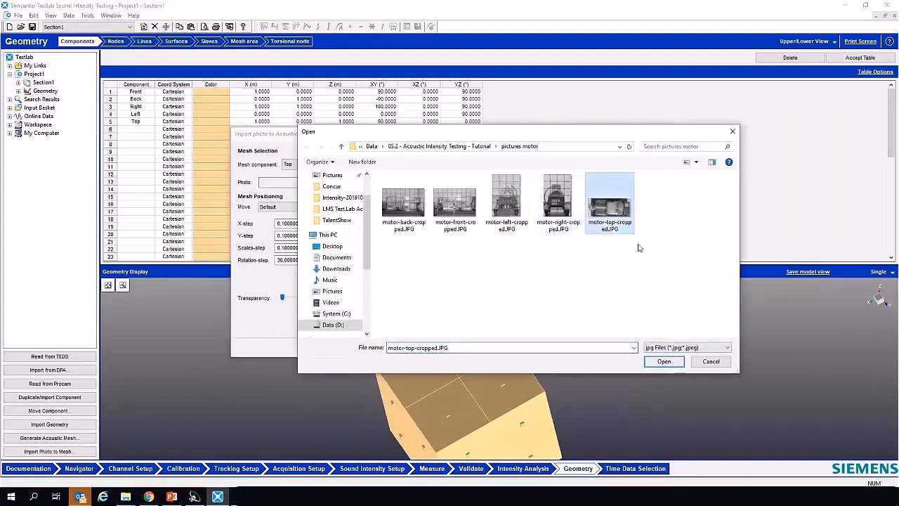
{"action": "left_click", "coordinate": [673, 366]}
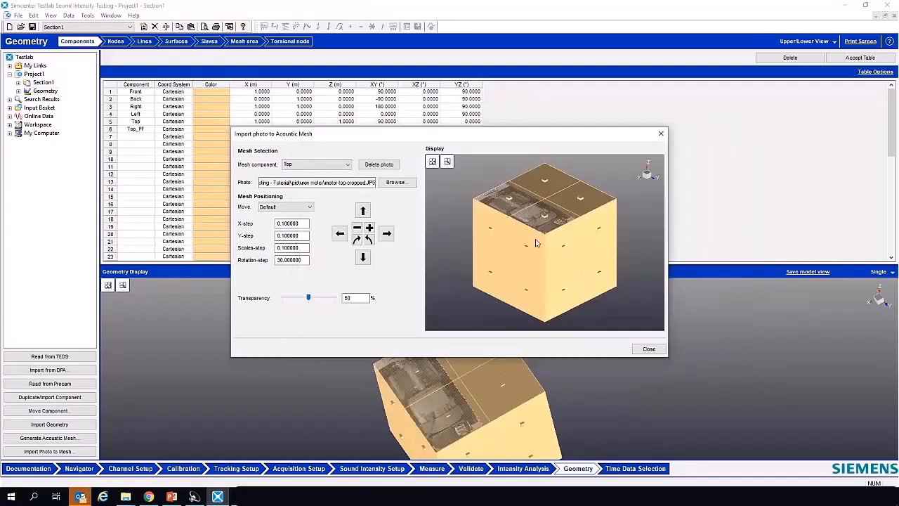
Shift the motor photo toward the middle of the Top face and enlarge it to span the face.
{"action": "left_click", "coordinate": [387, 234]}
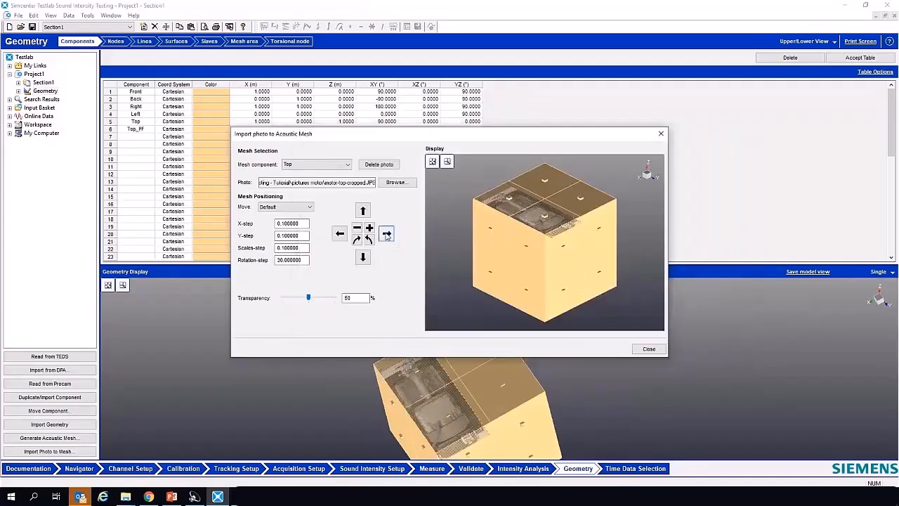
{"action": "left_click", "coordinate": [340, 233]}
{"action": "left_click", "coordinate": [369, 228]}
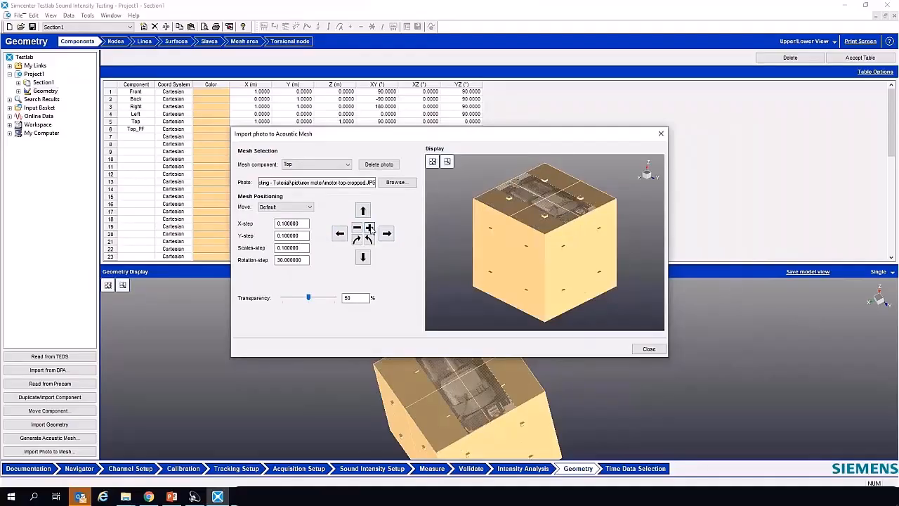
{"action": "left_click", "coordinate": [370, 229]}
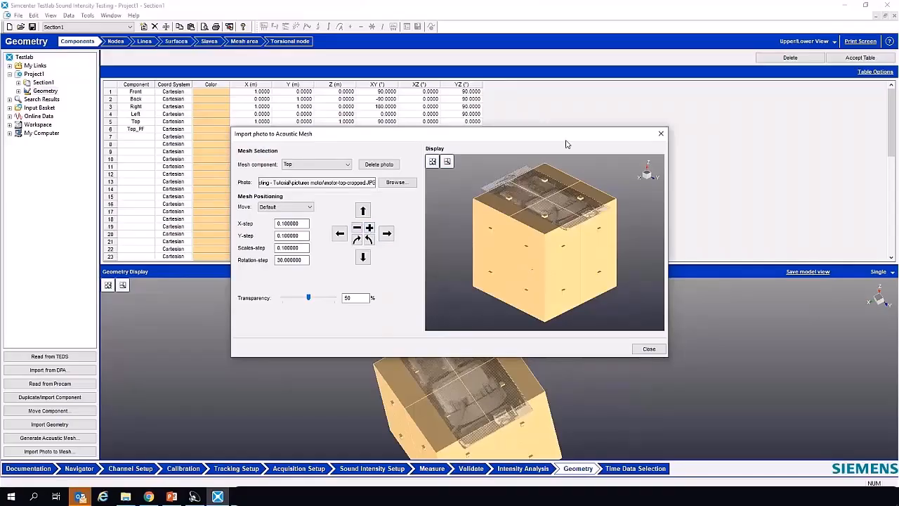
{"action": "left_click_drag", "start_coordinate": [529, 273], "coordinate": [589, 205]}
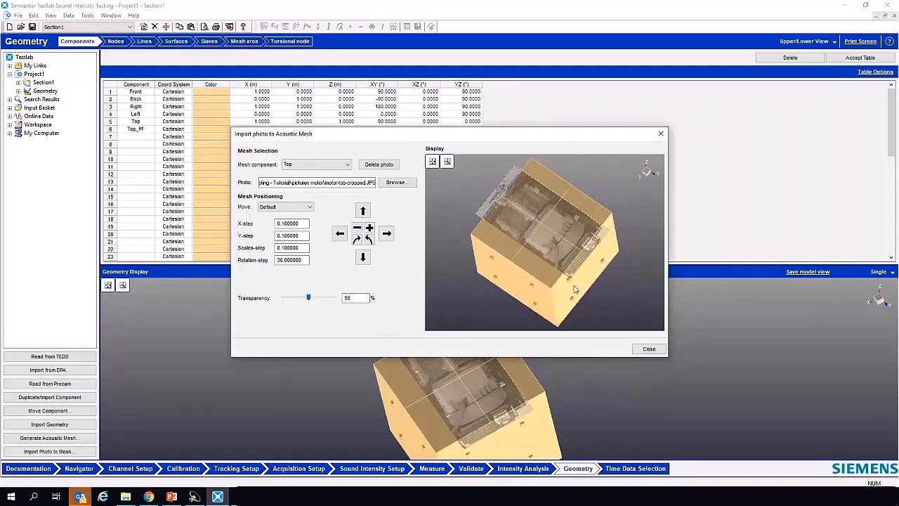
{"action": "left_click_drag", "start_coordinate": [537, 278], "coordinate": [535, 263]}
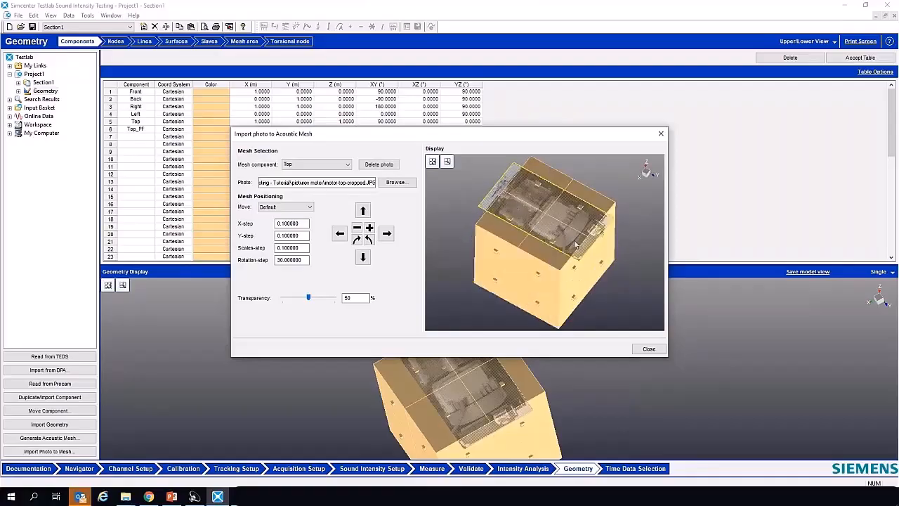
{"action": "left_click", "coordinate": [655, 351]}
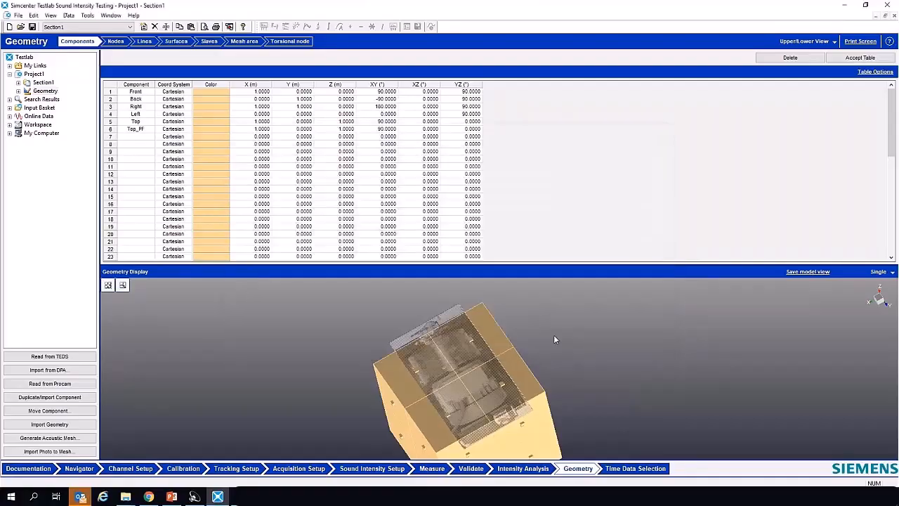
Save the project as WEbinear in the Testlab Data folder.
{"action": "left_click", "coordinate": [31, 27]}
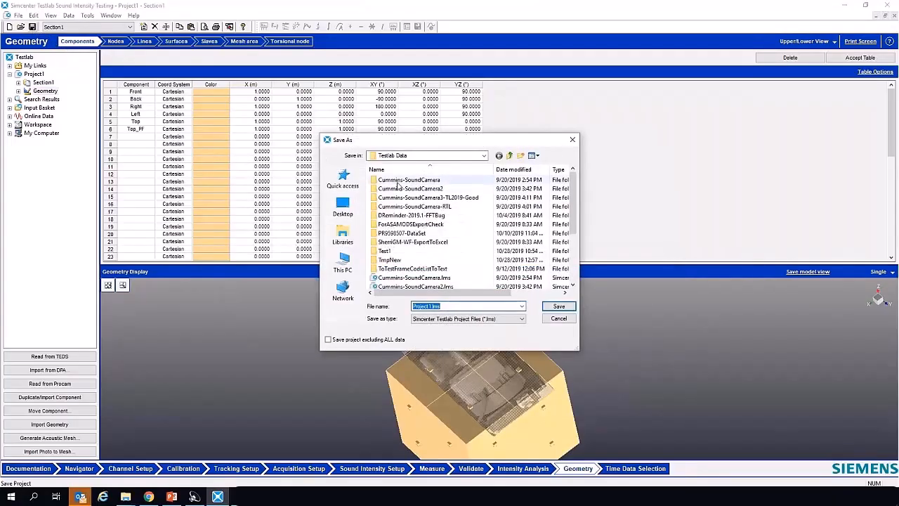
{"action": "type", "text": "WEbinear"}
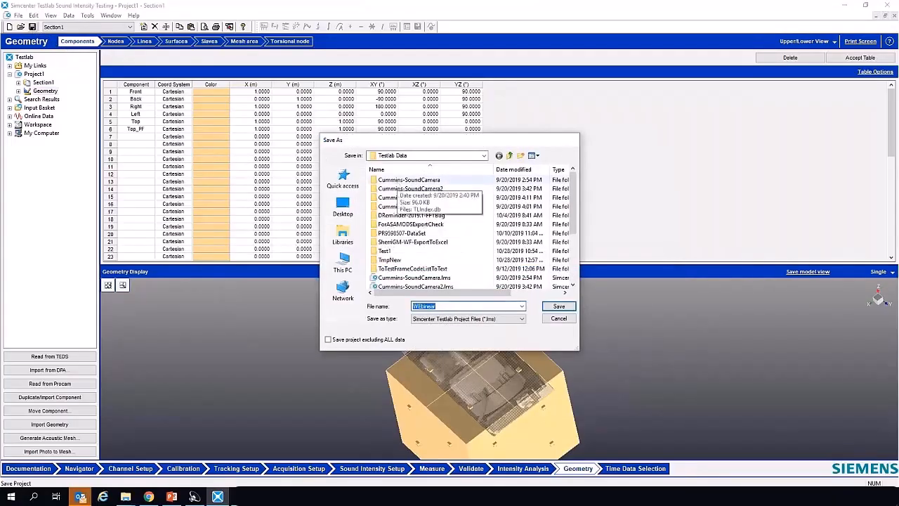
{"action": "key", "text": "Return"}
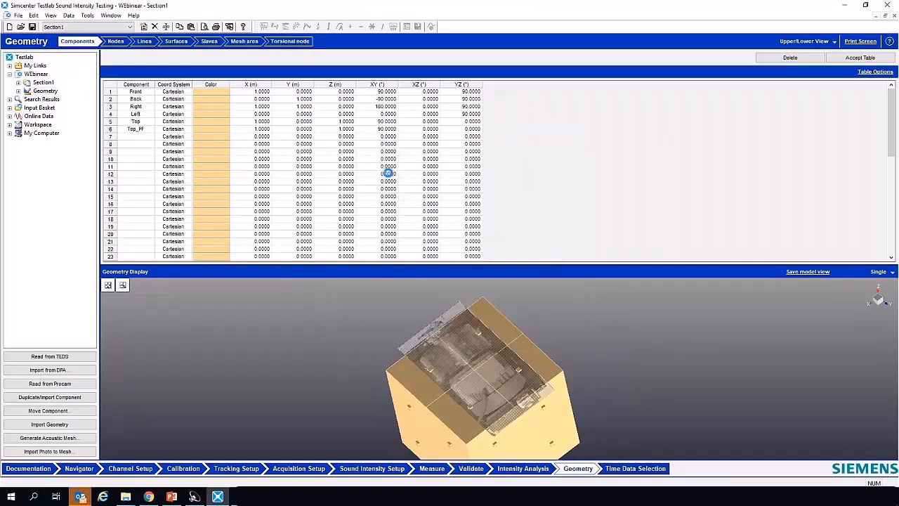
In the channel setup, enable Input2 and name the points of Input1 and Input2 MicA and MicB.
{"action": "left_click", "coordinate": [134, 470]}
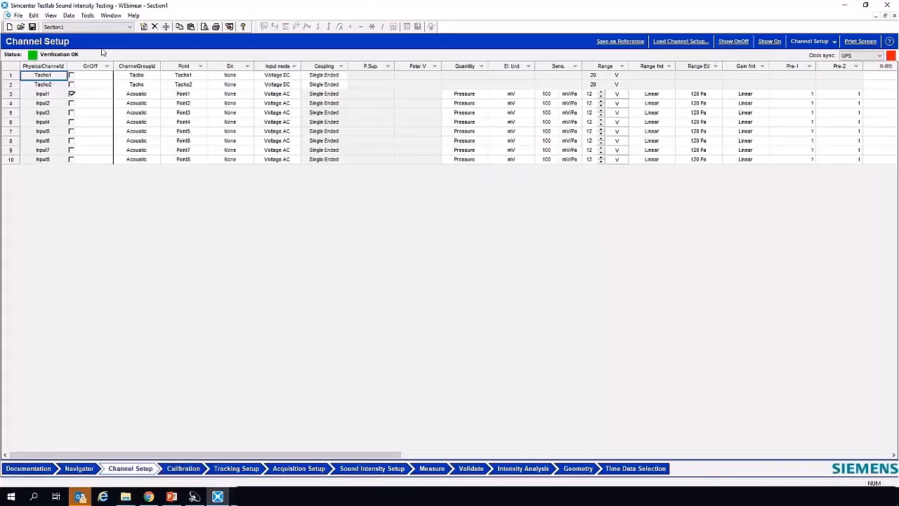
{"action": "left_click", "coordinate": [71, 103]}
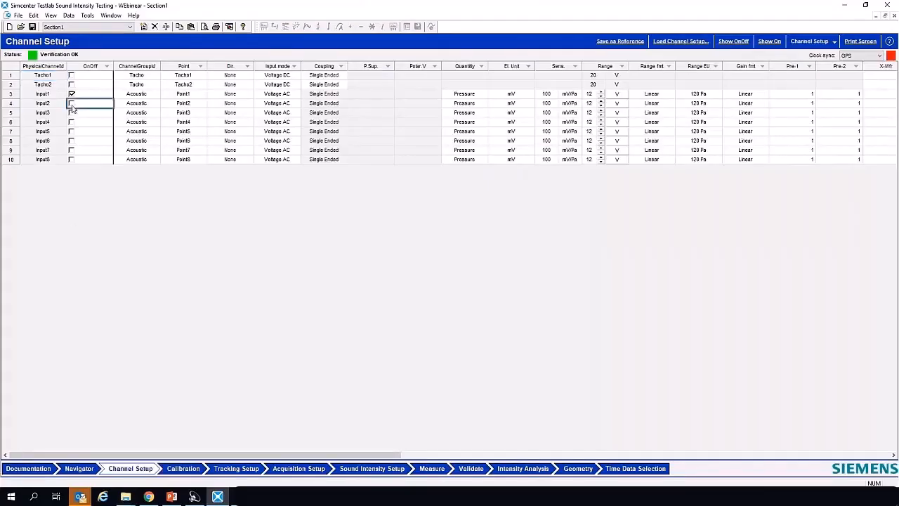
{"action": "left_click", "coordinate": [195, 97]}
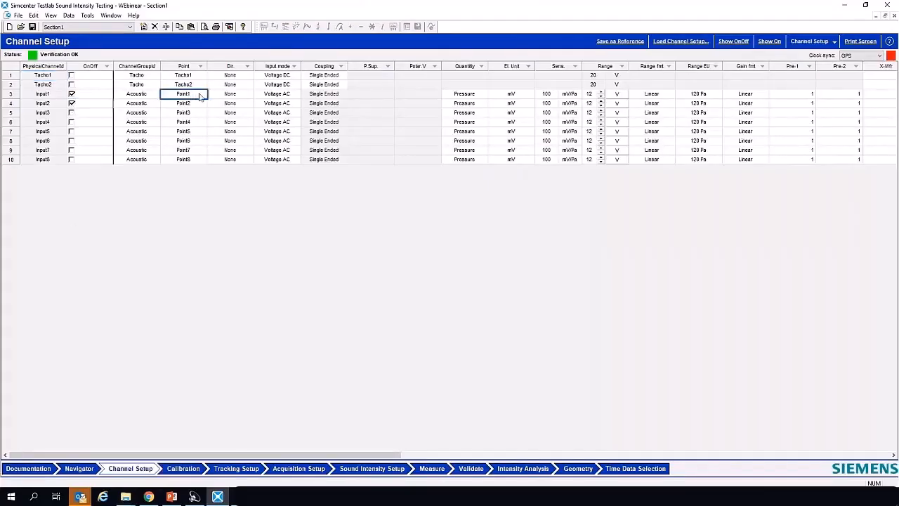
{"action": "type", "text": "MicA"}
{"action": "key", "text": "Return"}
{"action": "type", "text": "MICB"}
{"action": "key", "text": "Tab"}
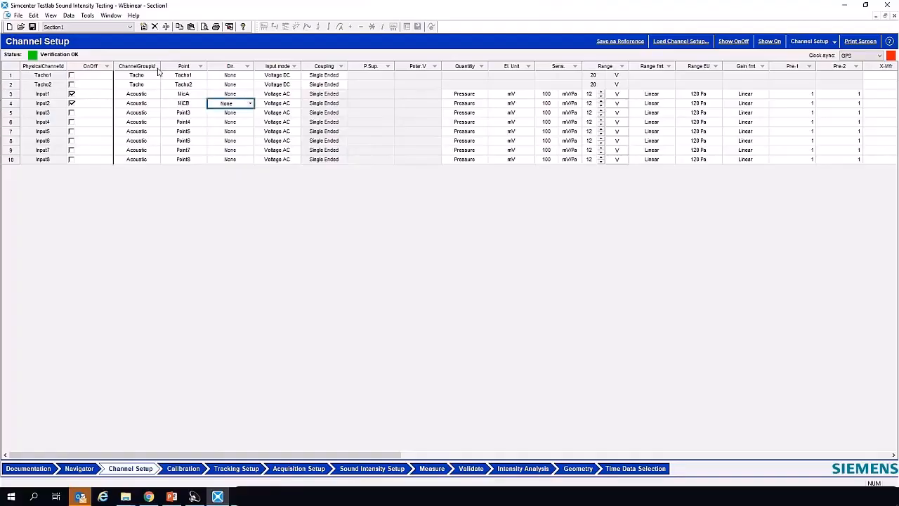
{"action": "left_click", "coordinate": [184, 103]}
{"action": "type", "text": "MicB"}
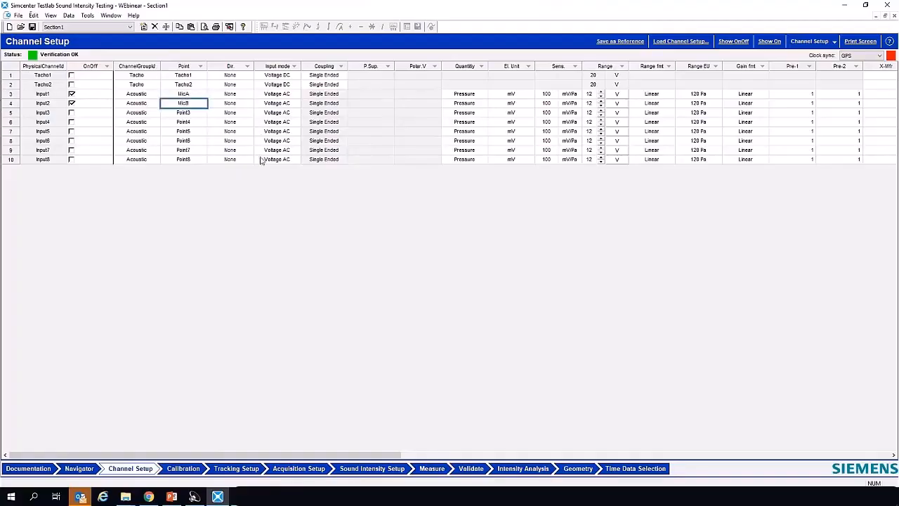
Set the input mode of the MicA and MicB channels to ICP.
{"action": "left_click", "coordinate": [291, 95]}
{"action": "left_click", "coordinate": [273, 117]}
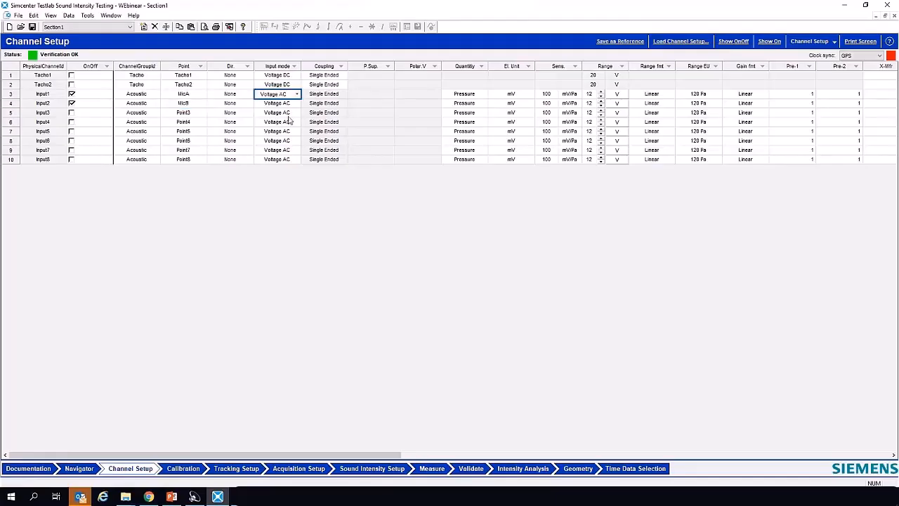
{"action": "left_click", "coordinate": [295, 95]}
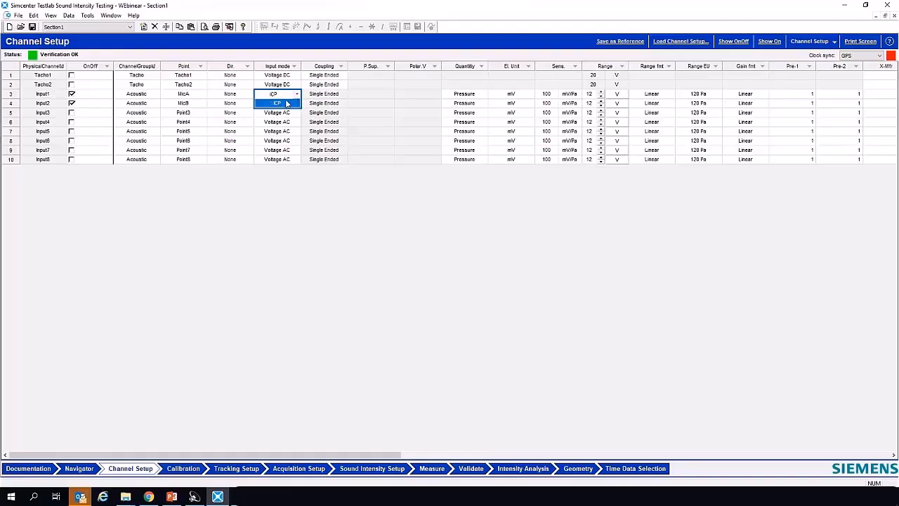
Set the sensitivity of both the MicA and MicB channels to 12.5 mV/Pa.
{"action": "left_click", "coordinate": [562, 96]}
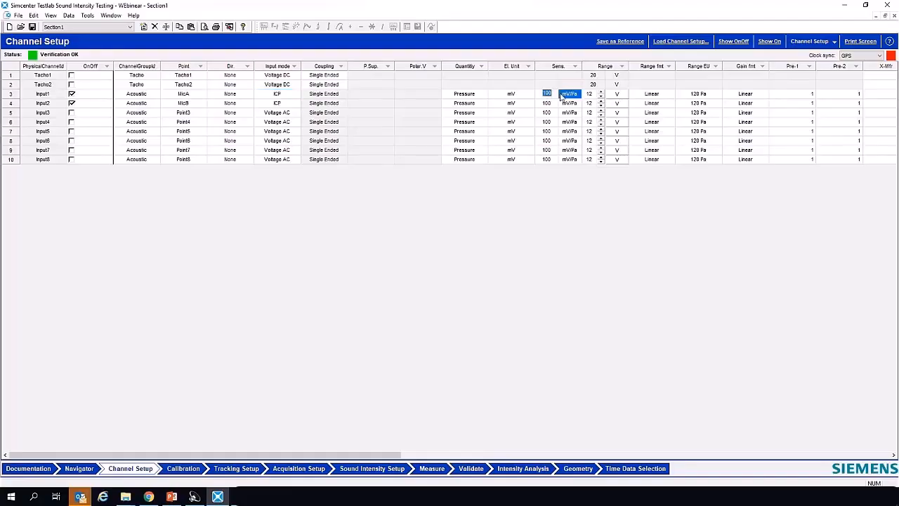
{"action": "type", "text": "12.5"}
{"action": "key", "text": "Escape"}
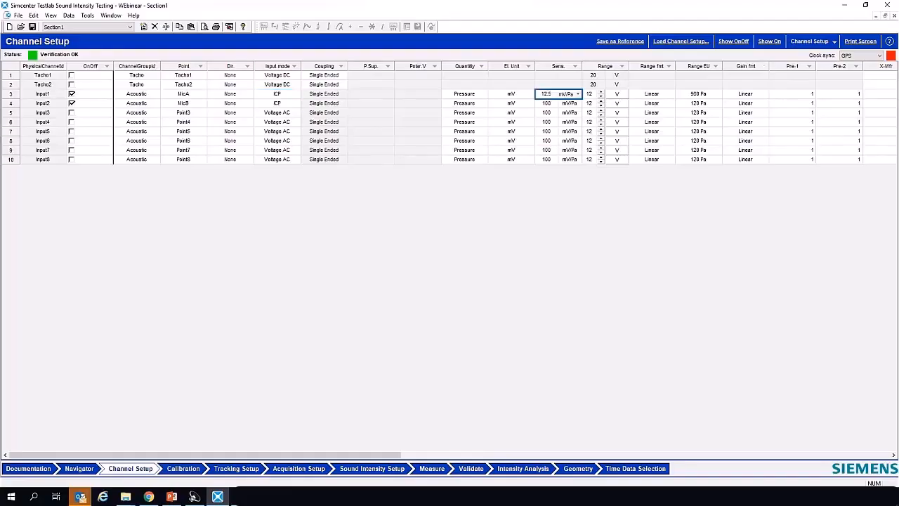
{"action": "key", "text": "Down"}
{"action": "type", "text": "12.5"}
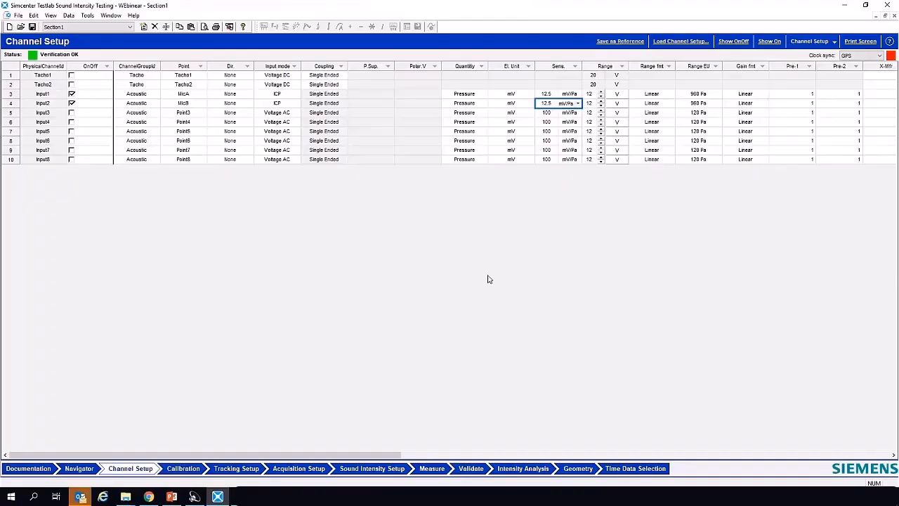
Review the Calibration and Acquisition Setup worksheets for the microphone channels.
{"action": "left_click", "coordinate": [188, 469]}
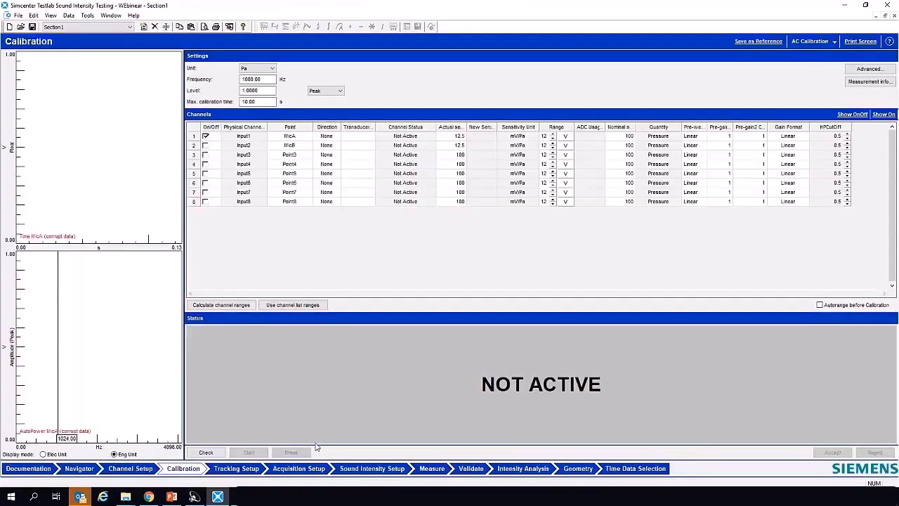
{"action": "left_click", "coordinate": [314, 468]}
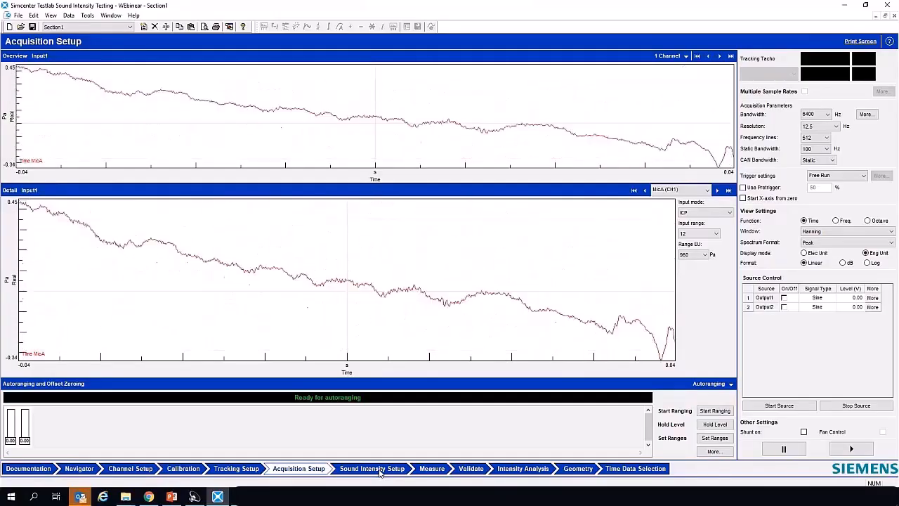
In the sound intensity setup, create a new probe of type Sound Intensity PP.
{"action": "left_click", "coordinate": [380, 468]}
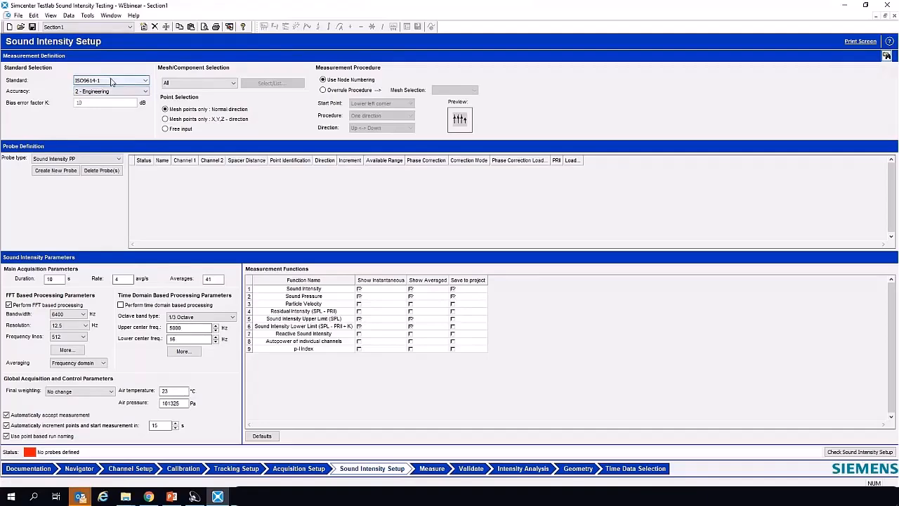
{"action": "left_click", "coordinate": [74, 160]}
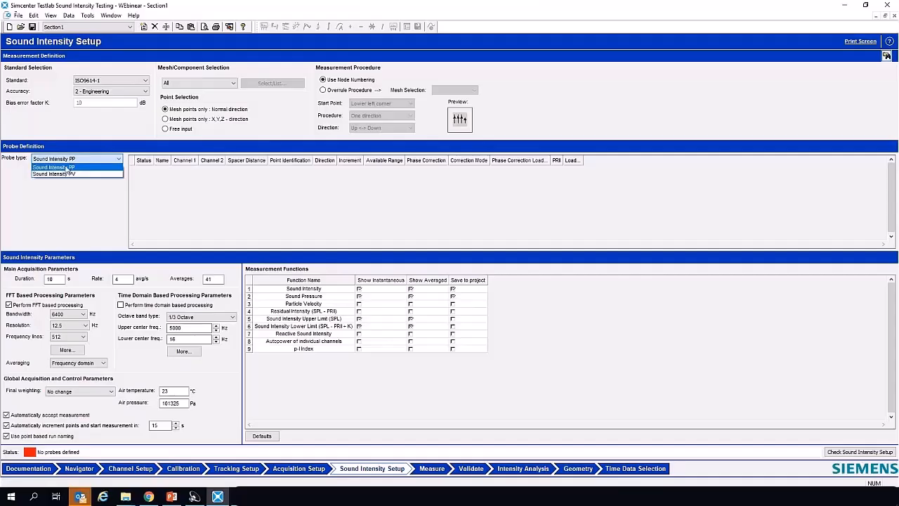
{"action": "left_click", "coordinate": [67, 168]}
{"action": "left_click", "coordinate": [59, 173]}
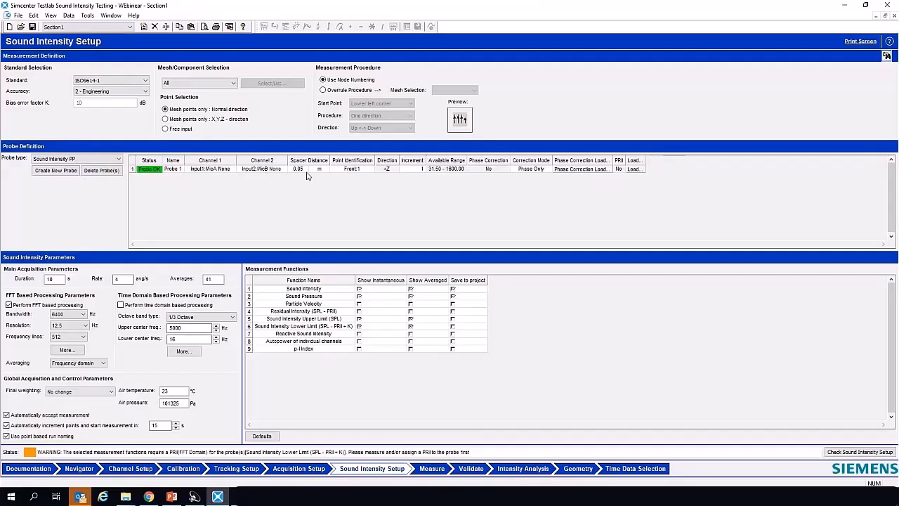
Set the point identification of the sound intensity probe to Top:1.
{"action": "left_click", "coordinate": [365, 170]}
{"action": "left_click", "coordinate": [374, 171]}
{"action": "left_click_drag", "start_coordinate": [374, 171], "coordinate": [378, 222]}
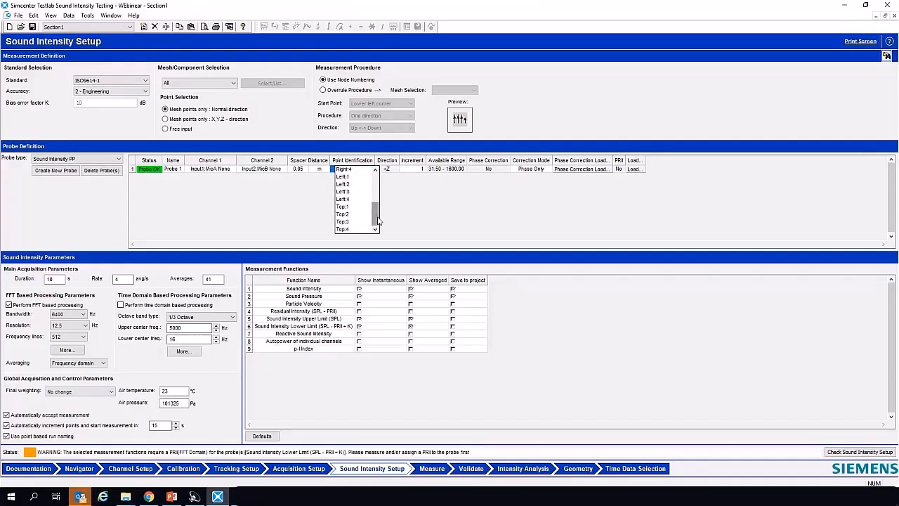
{"action": "left_click", "coordinate": [355, 207]}
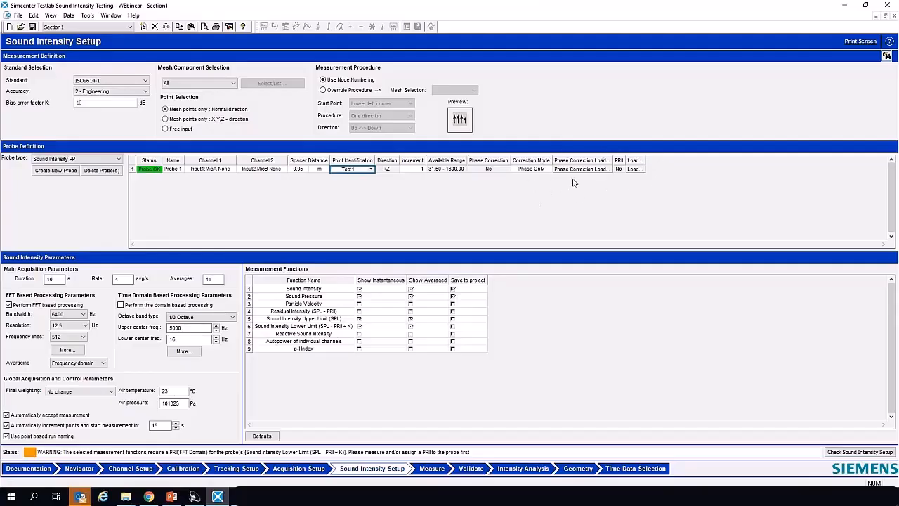
Review the Top mesh and its starting point in the Measure worksheet and return to the Sound Intensity Setup.
{"action": "left_click", "coordinate": [435, 473]}
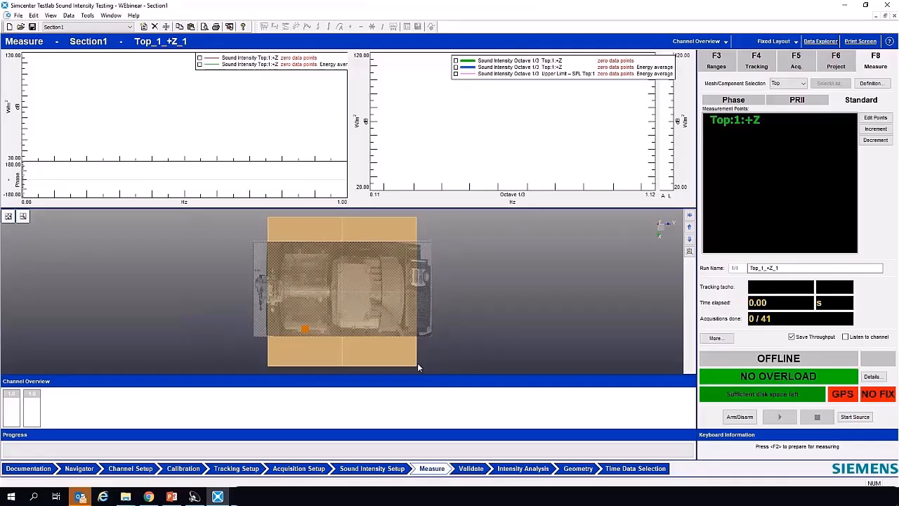
{"action": "left_click", "coordinate": [374, 472]}
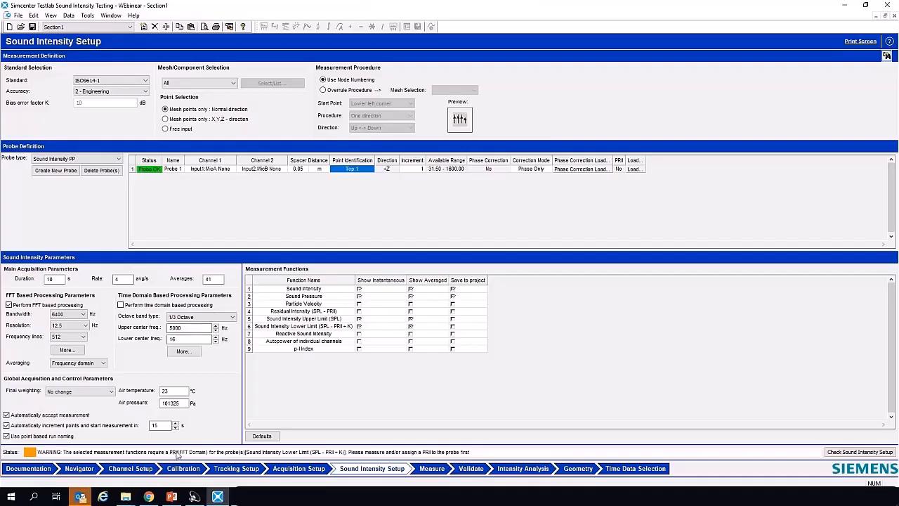
Arm the system in the Measure worksheet and run the standard sound intensity measurements at mesh points Top:1 through Top:4.
{"action": "left_click", "coordinate": [433, 468]}
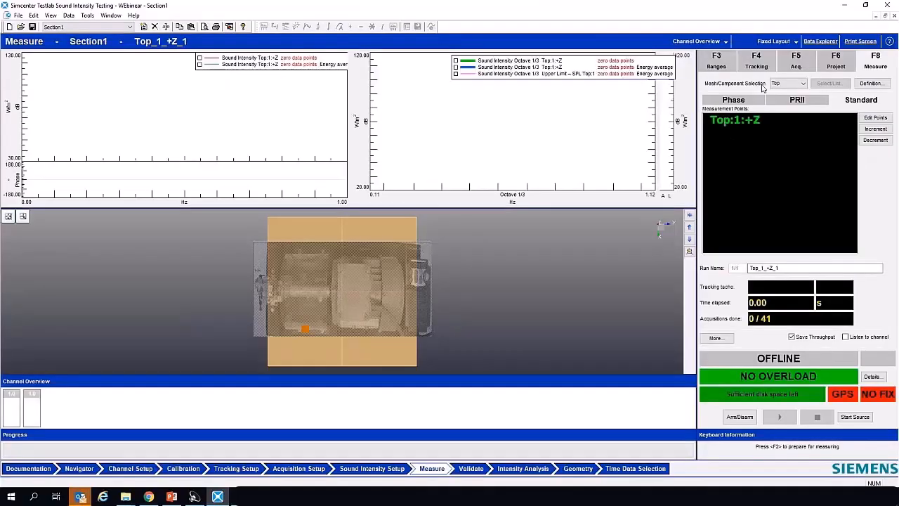
{"action": "left_click", "coordinate": [745, 420]}
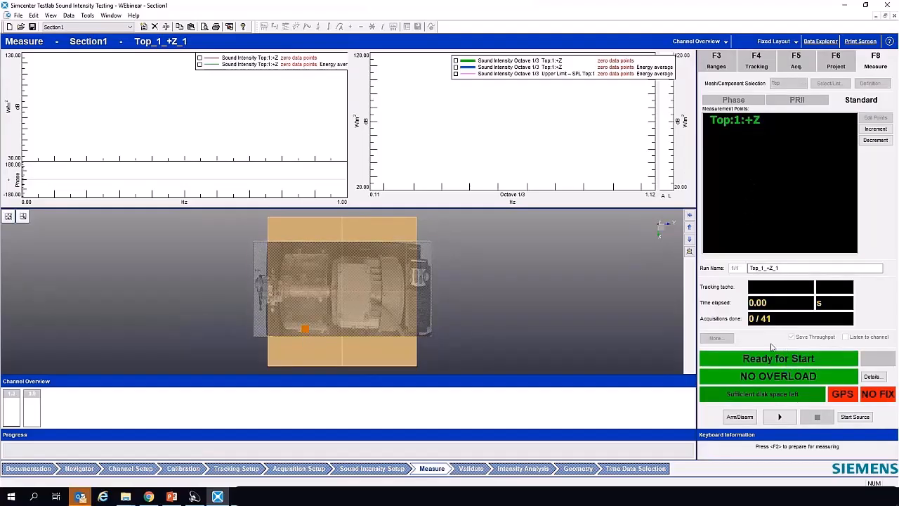
{"action": "left_click", "coordinate": [779, 416]}
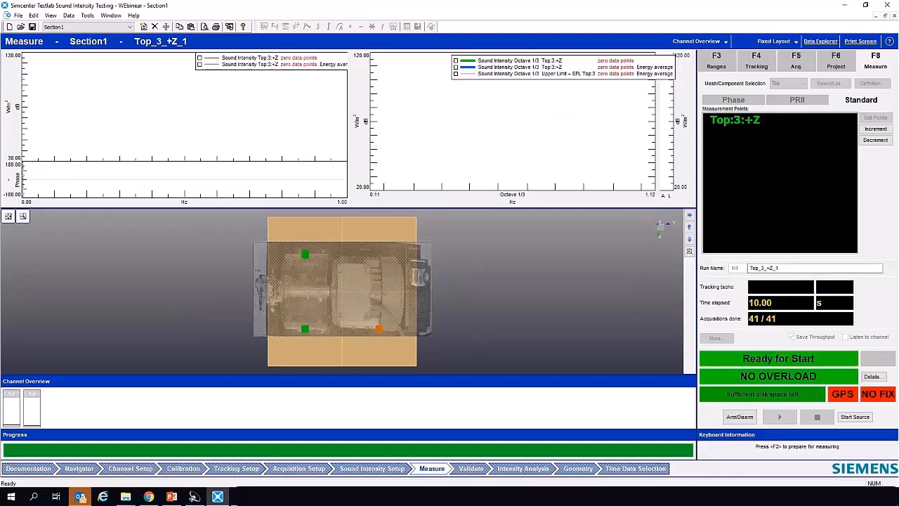
{"action": "key", "text": "F2"}
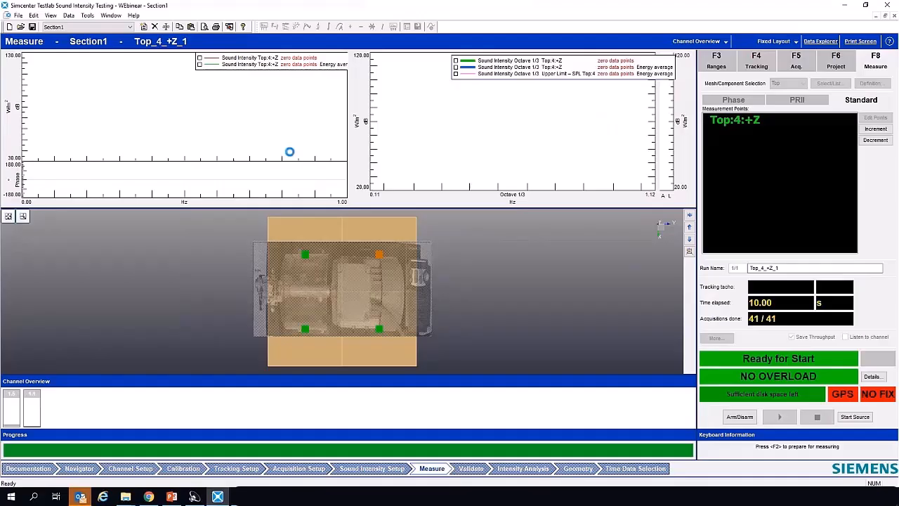
{"action": "key", "text": "F2"}
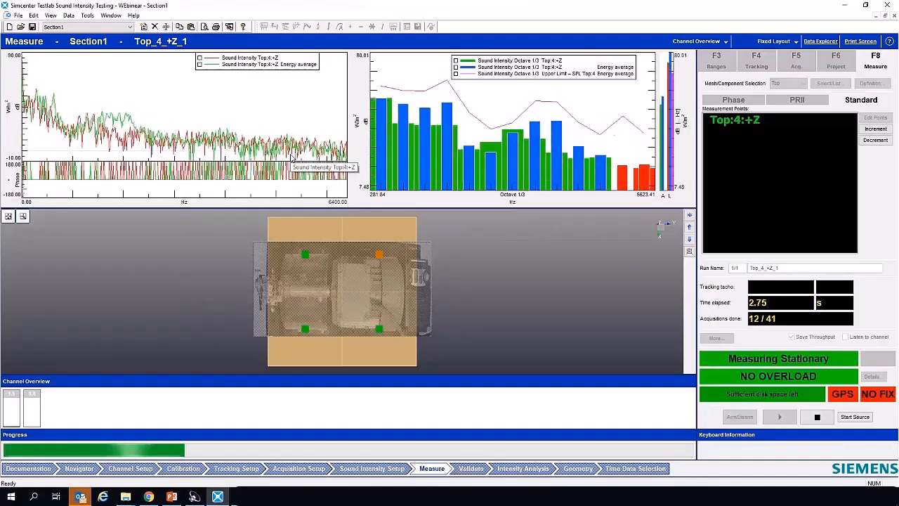